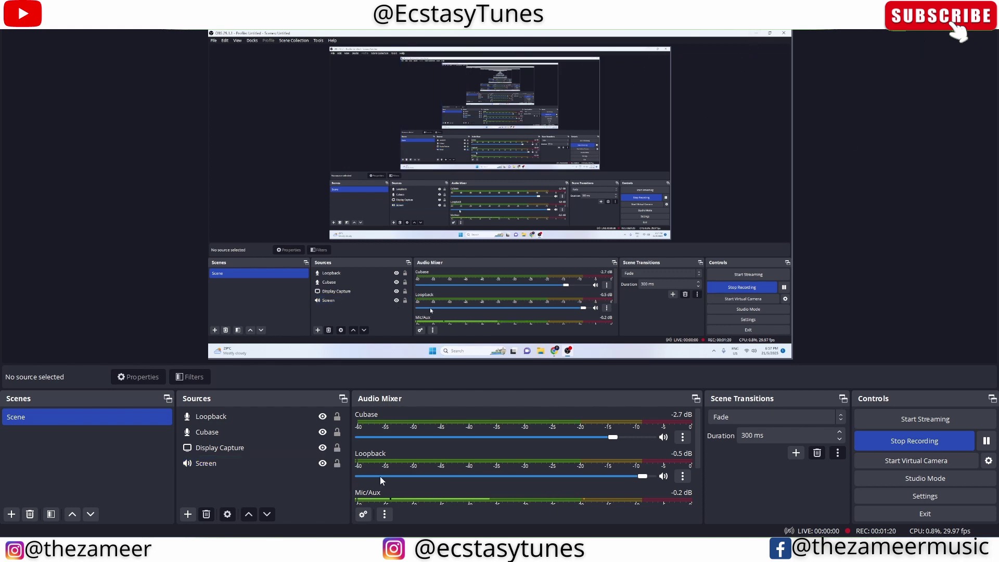
- Open the Windows Start menu over the OBS Studio recording window
key("super")
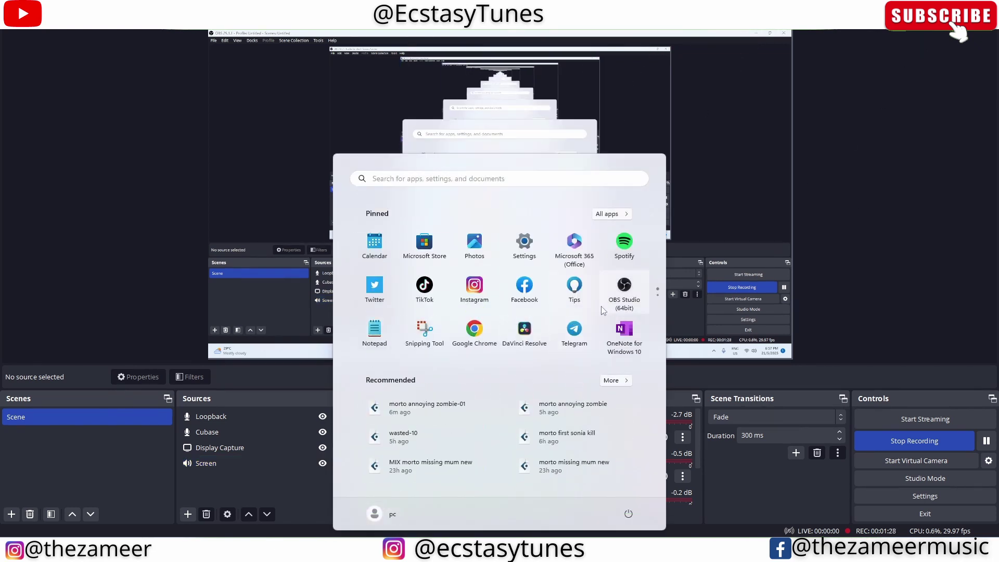
- Send the crash logs to Steinberg and launch Cubase in Safe Mode with third-party plug-ins deactivated
scroll(600, 306, "down", 2)
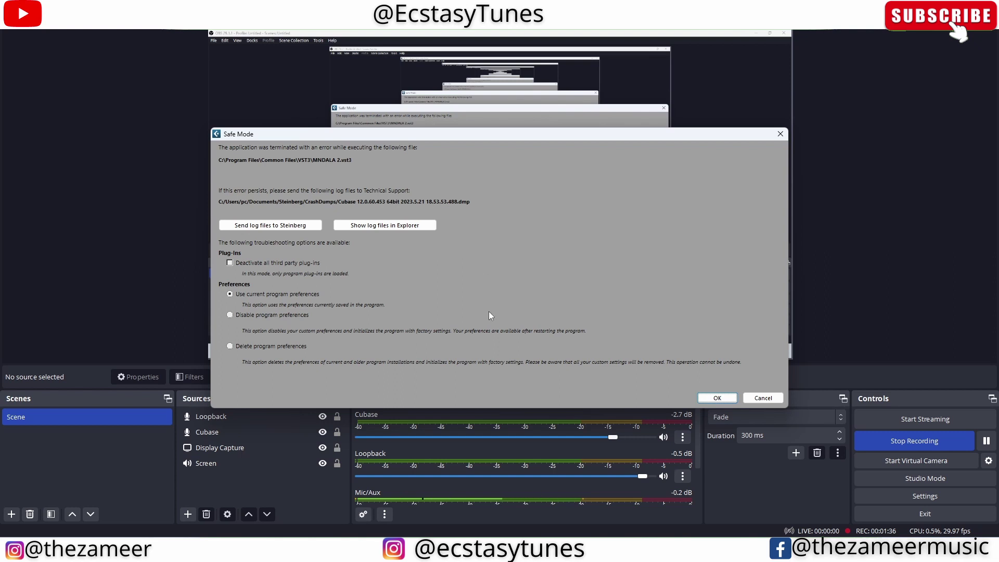
left_click(253, 225)
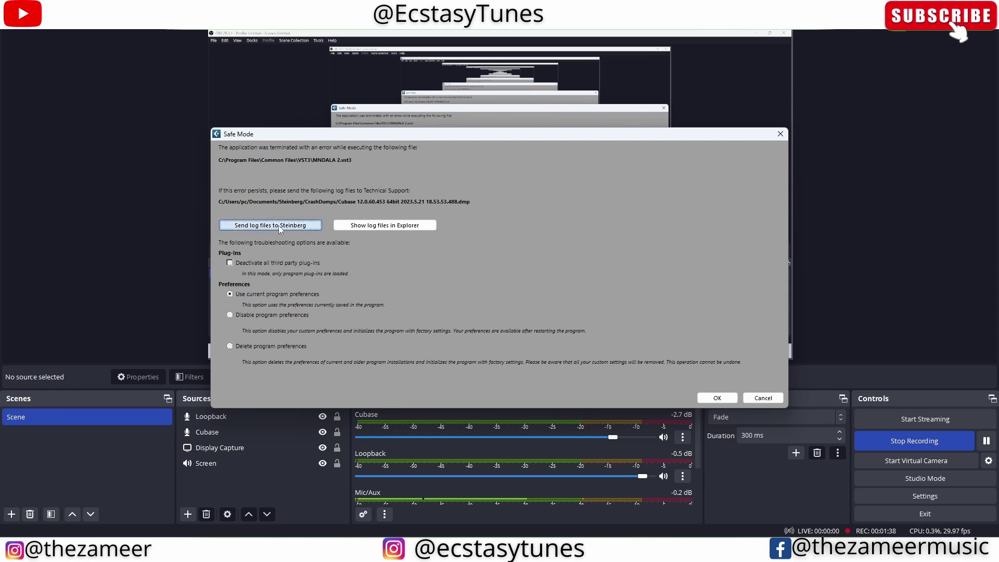
left_click(504, 293)
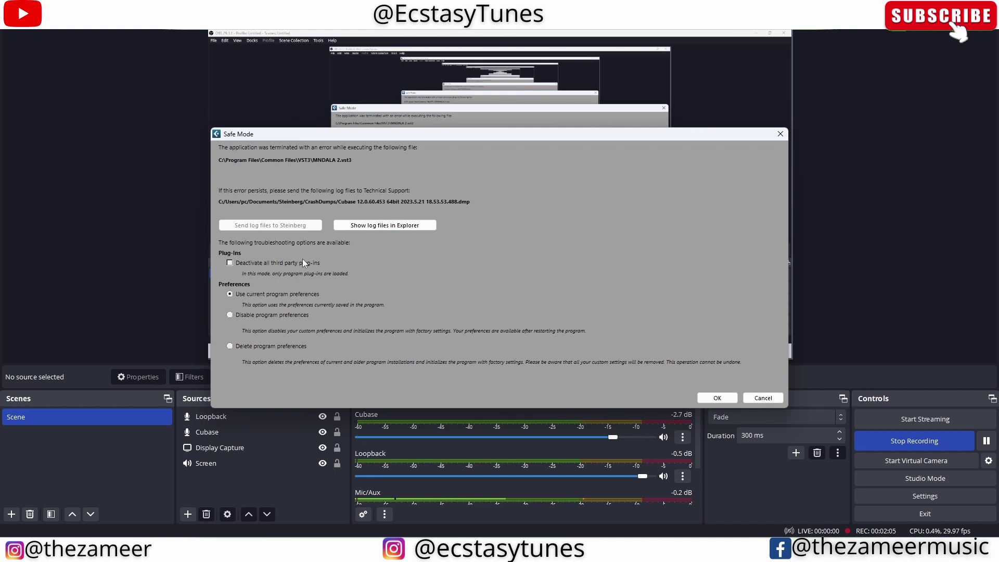
left_click(299, 264)
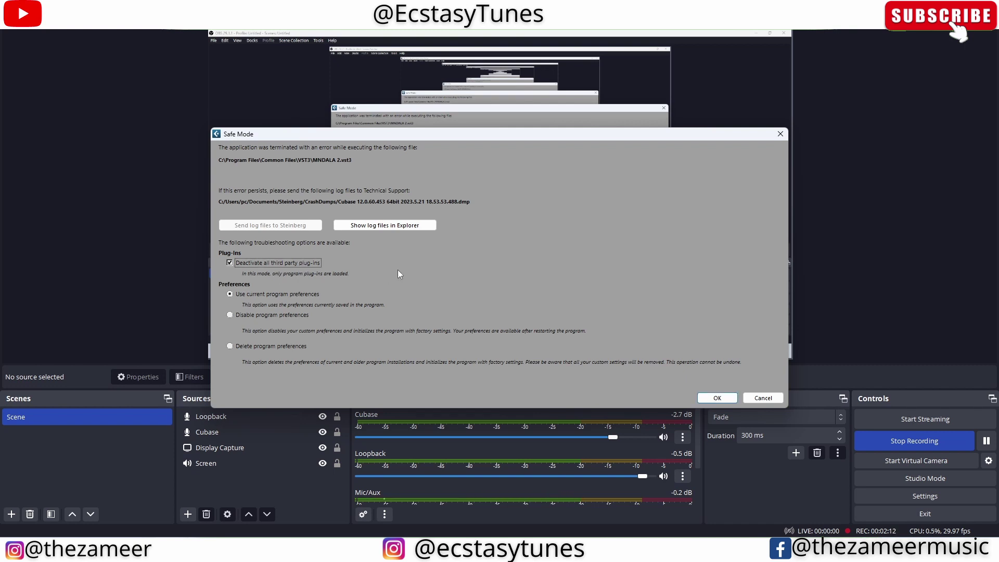
left_click(727, 398)
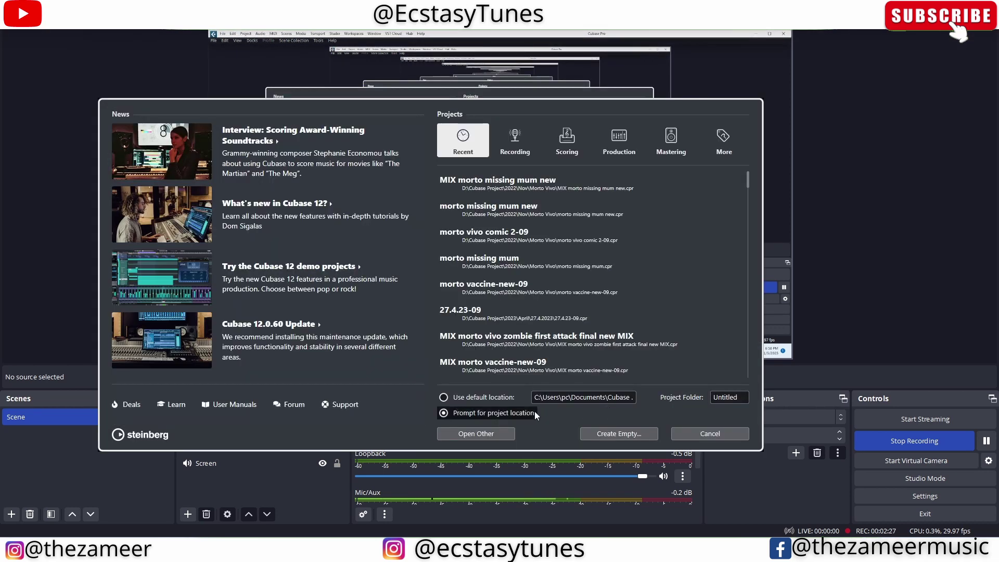
- Open the film project from the Hub, accepting the missing plug-in, files and ports warnings
left_click(458, 434)
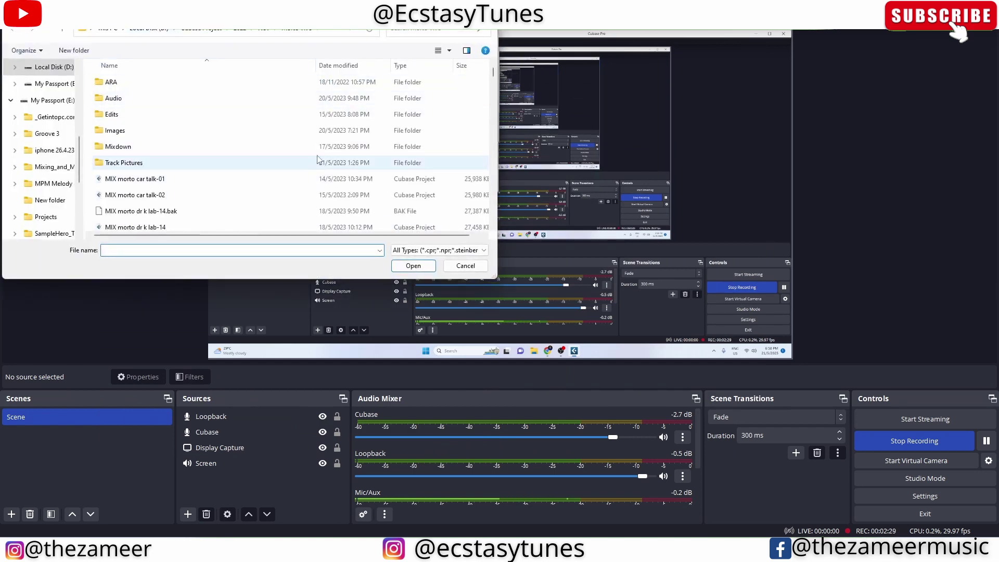
double_click(135, 227)
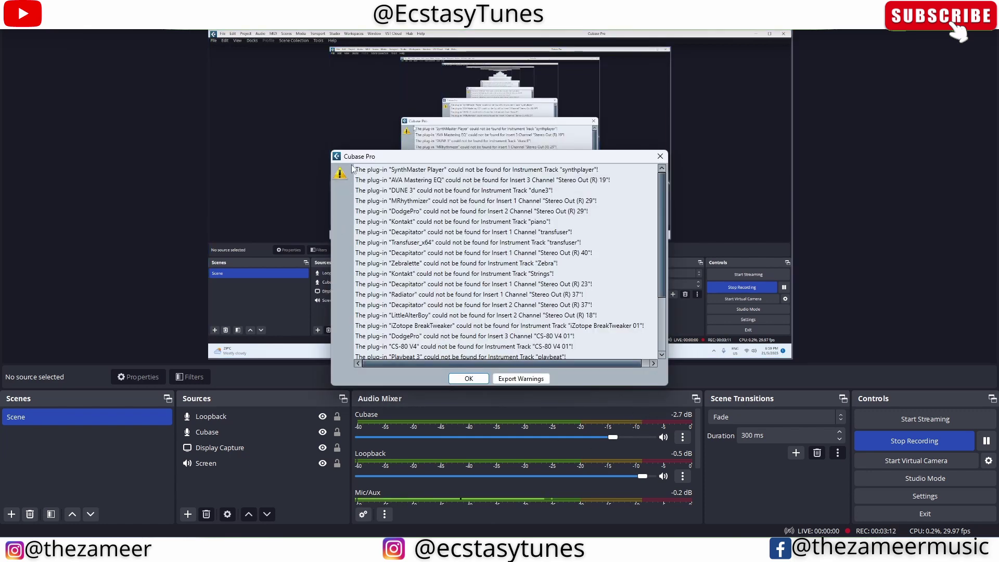
scroll(422, 213, "down", 3)
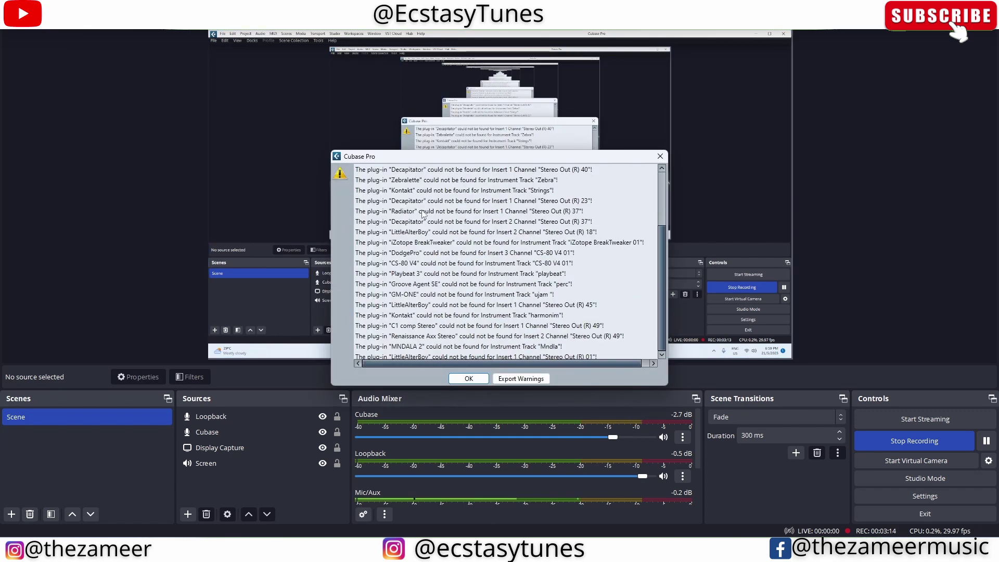
left_click(469, 379)
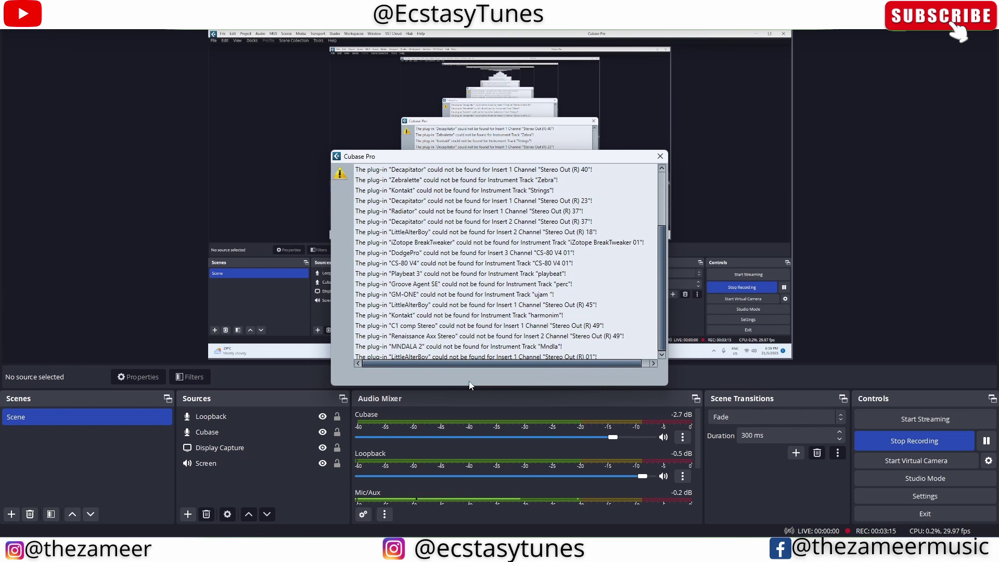
left_click(602, 343)
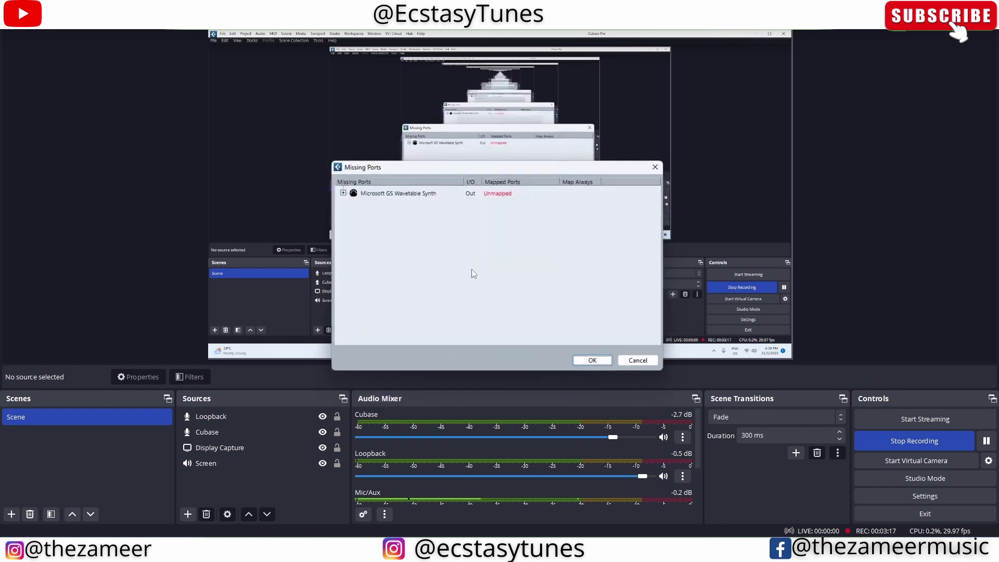
left_click(592, 359)
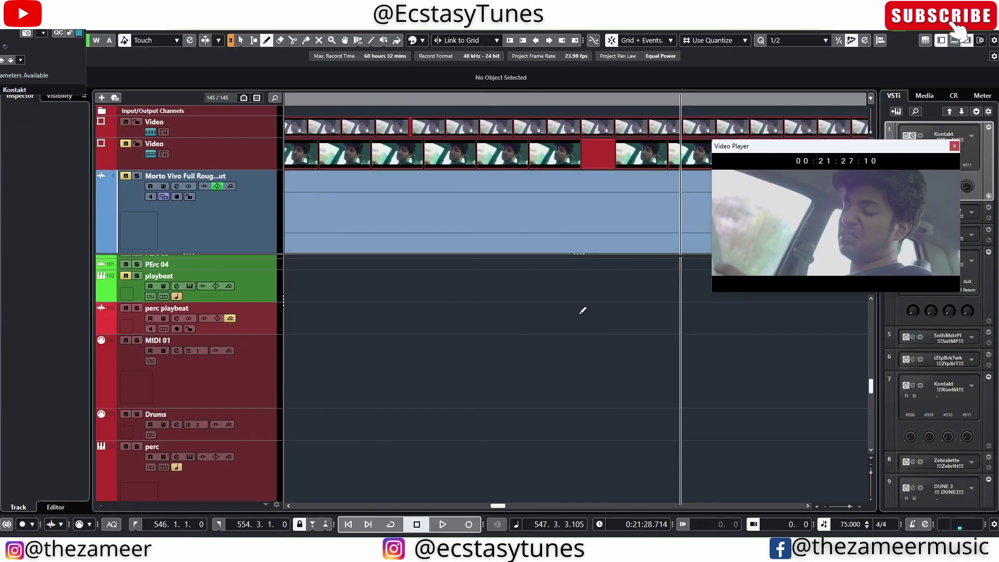
- Close the video player, hide the toolbar, and open MNDALA 2's input/output options in the VSTi rack
left_click_drag(920, 153, 626, 153)
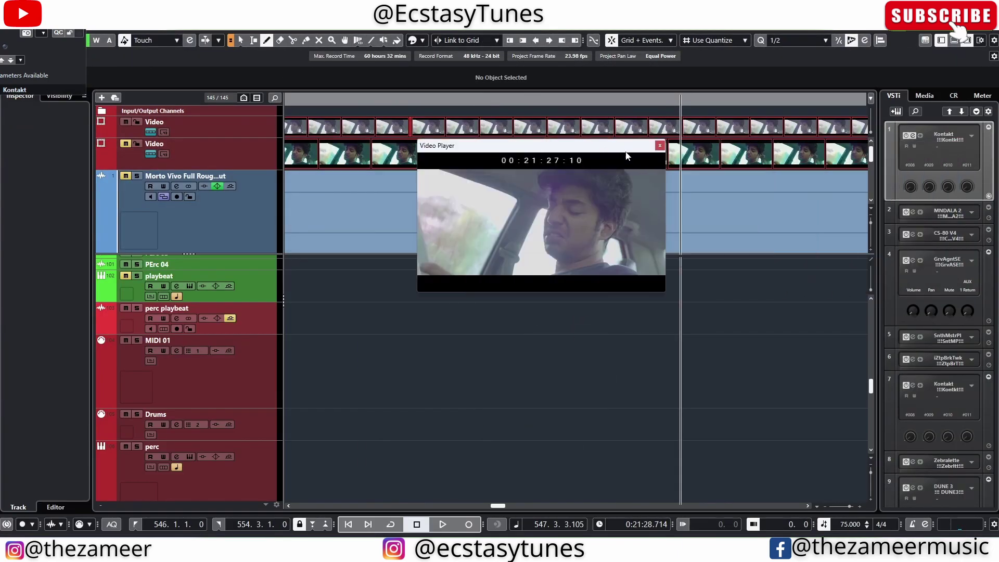
left_click(659, 147)
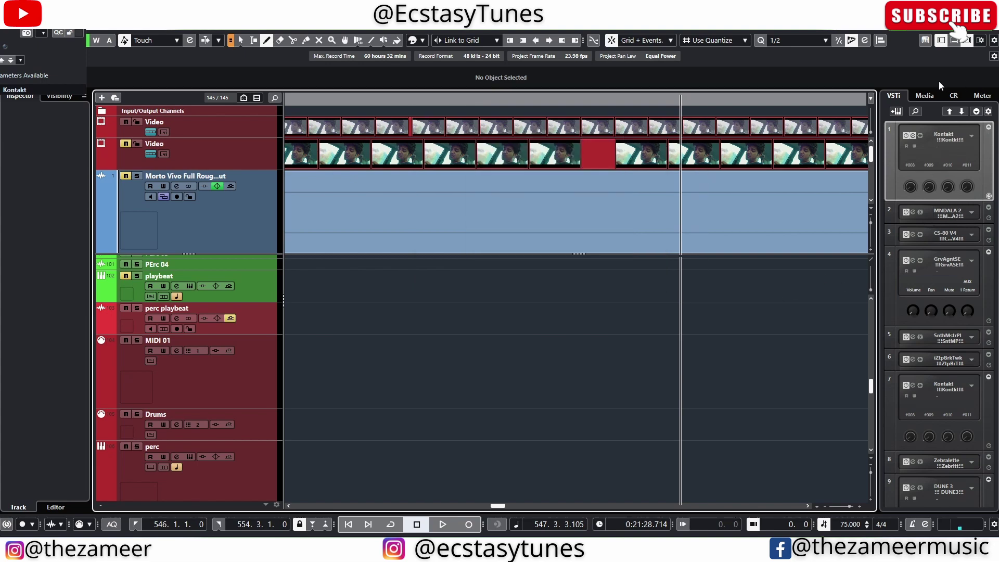
left_click(881, 30)
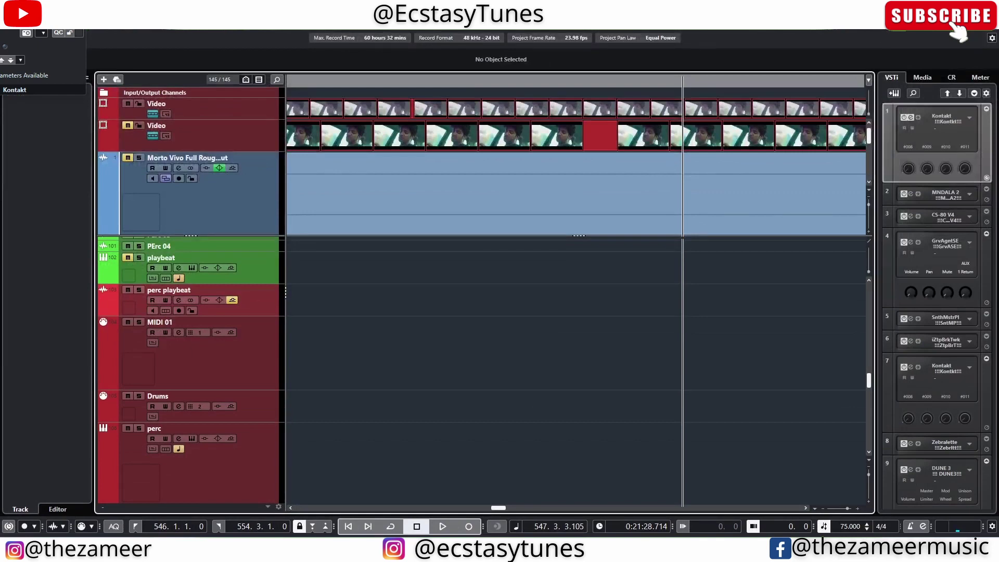
left_click(983, 173)
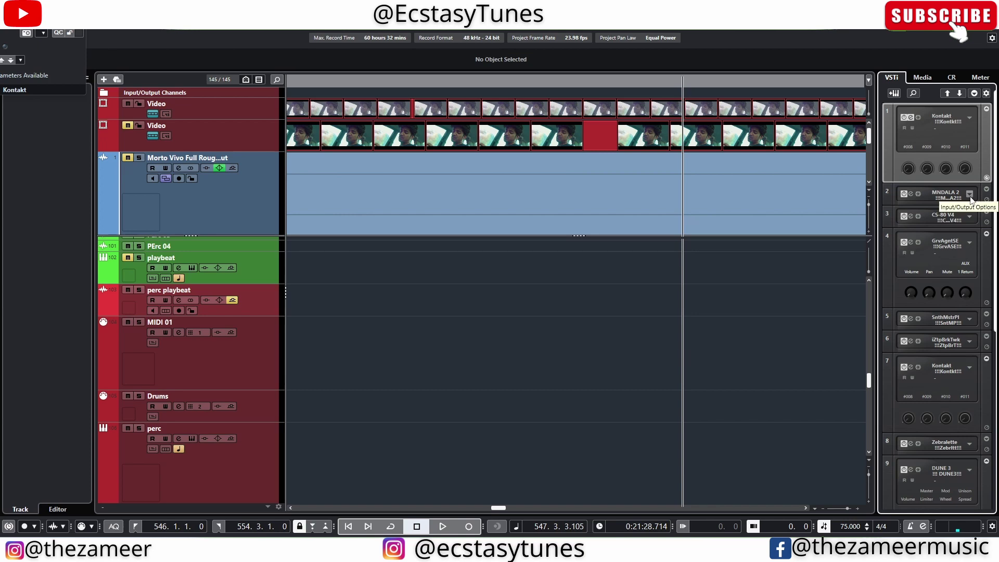
left_click(969, 194)
- Set the Mndla track's output to No VST Instrument, removing MNDALA 2
mouse_move(946, 207)
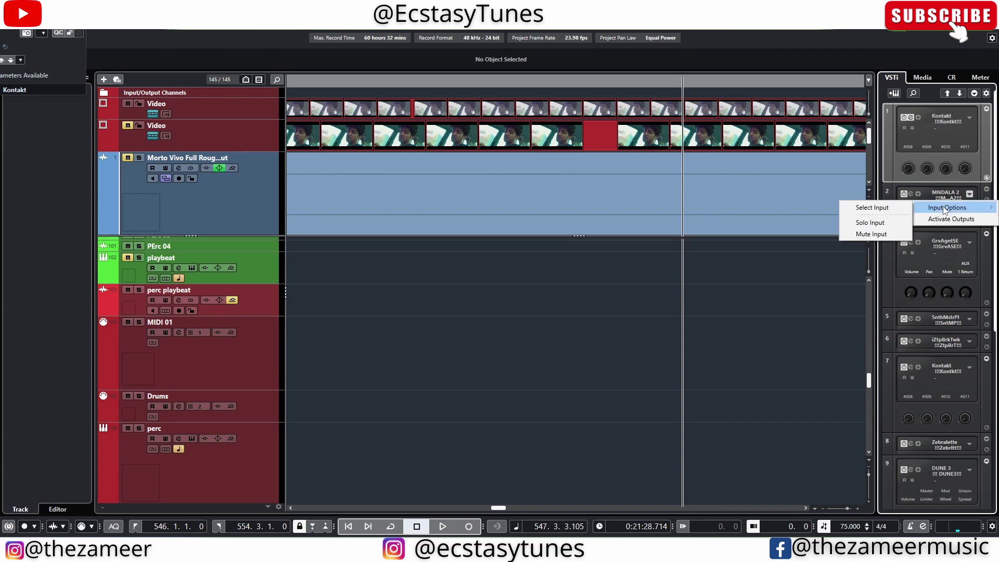
left_click(858, 206)
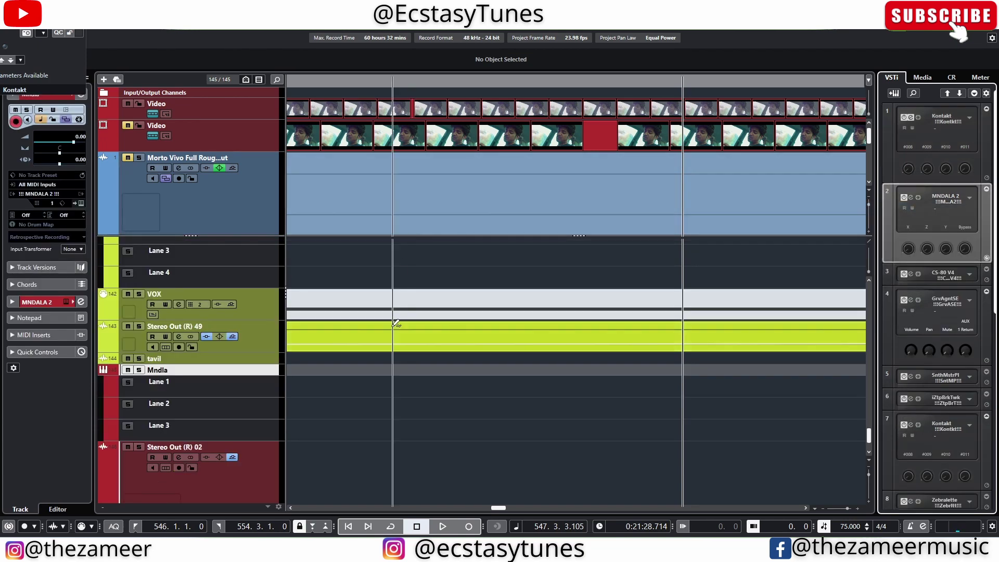
left_click(249, 373)
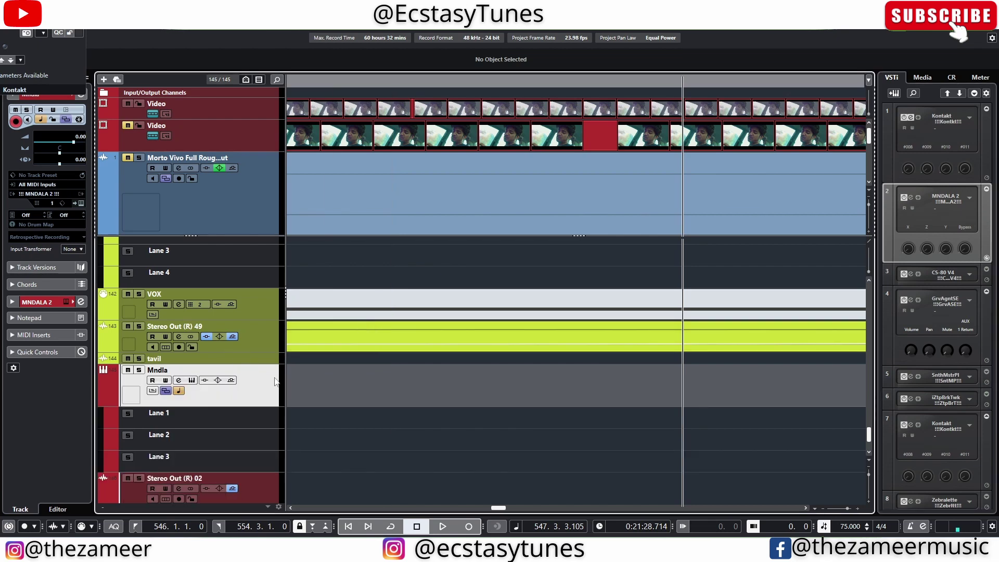
left_click(37, 197)
left_click(55, 227)
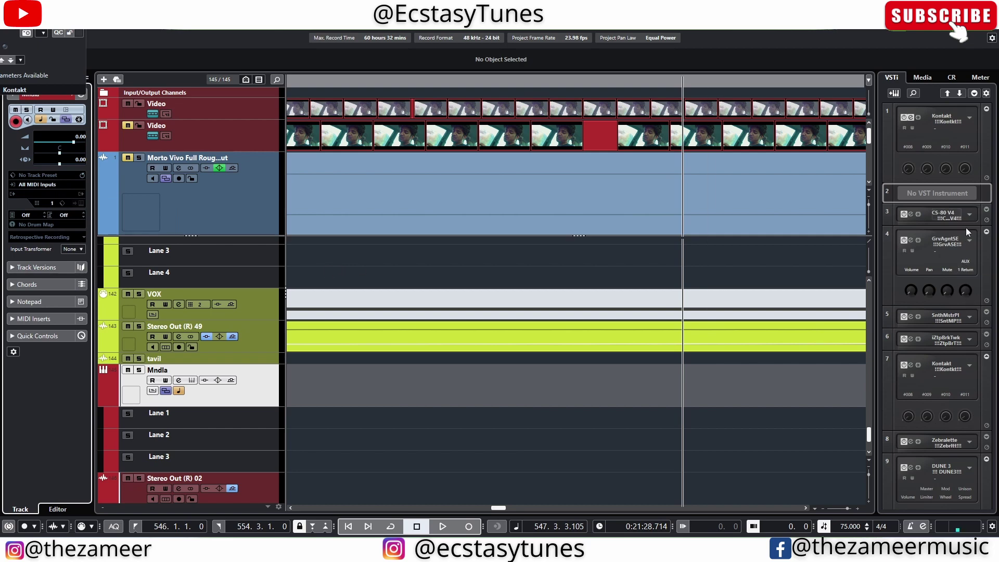
- Remove SynthMaster Player by setting the synthplayer track to No VST Instrument
scroll(967, 232, "down", 2)
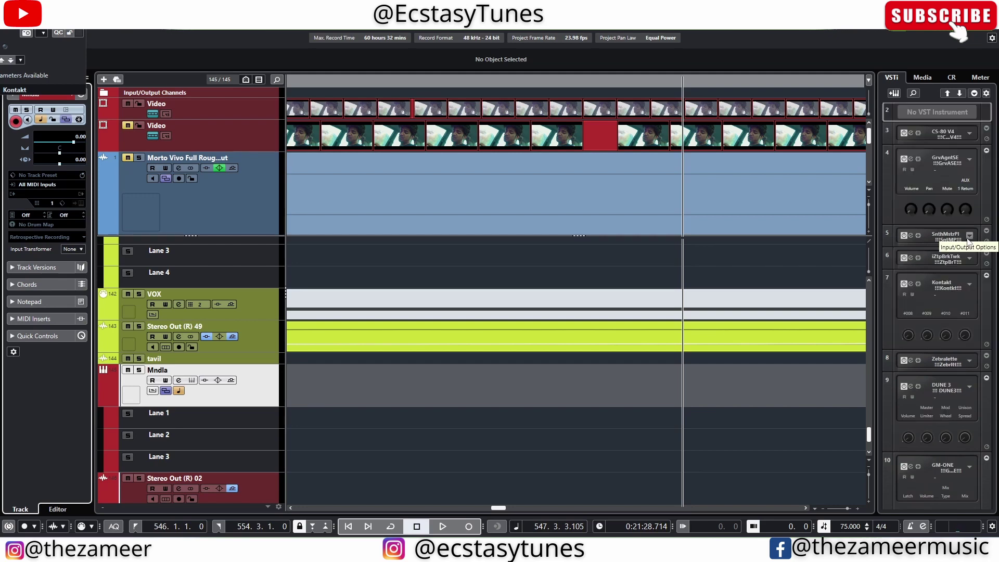
left_click(969, 235)
mouse_move(931, 249)
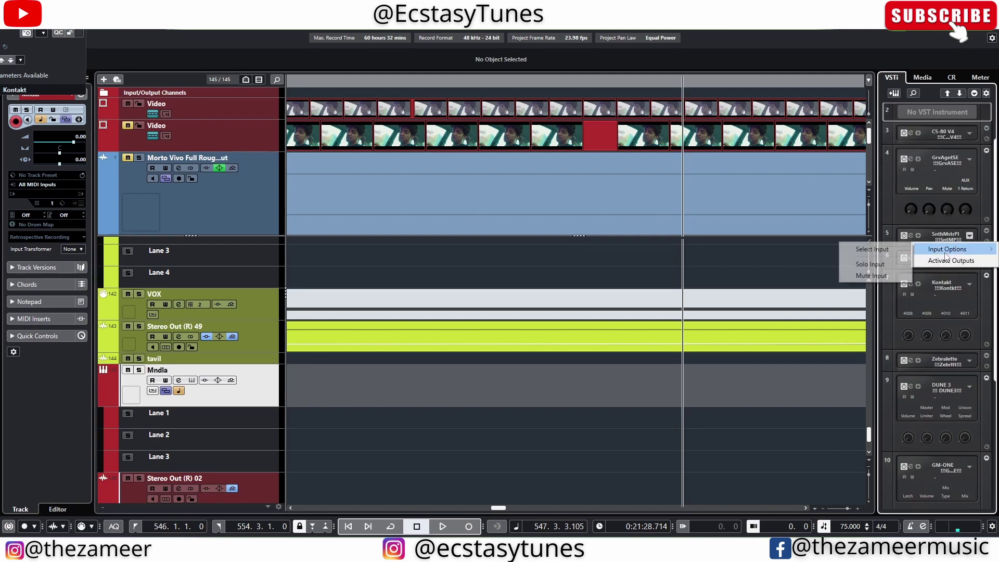
left_click(899, 250)
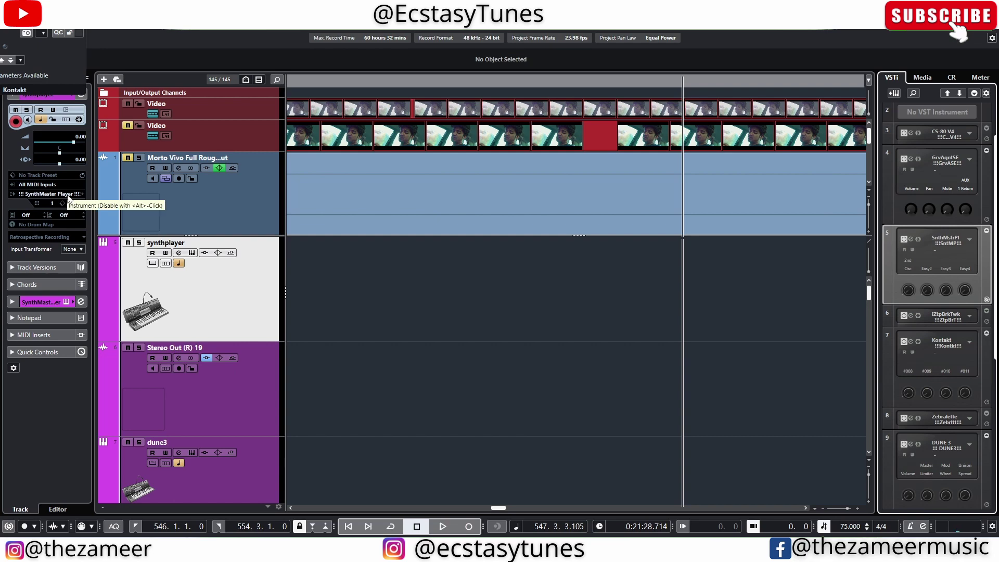
scroll(463, 307, "down", 10)
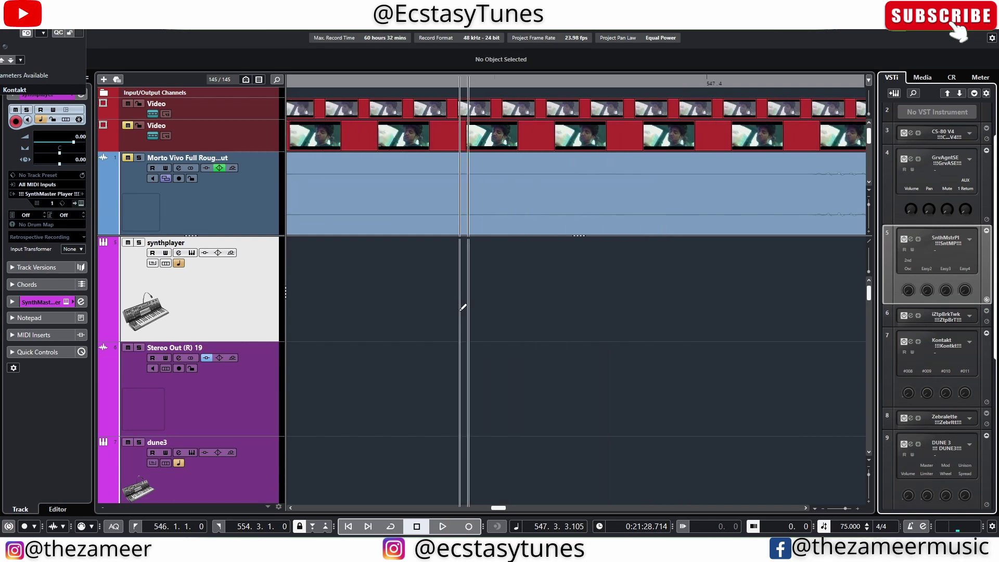
scroll(463, 307, "down", 6)
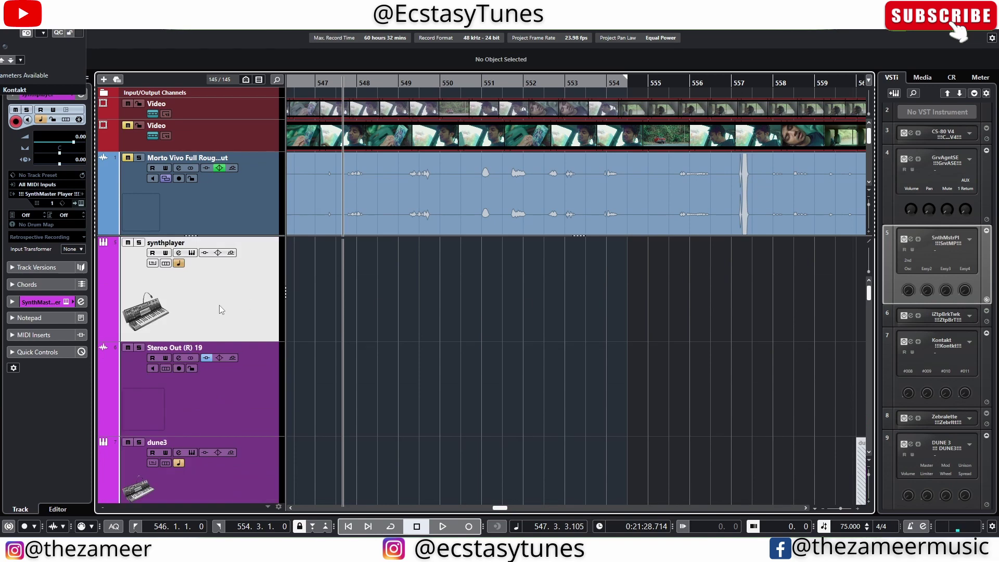
left_click(59, 199)
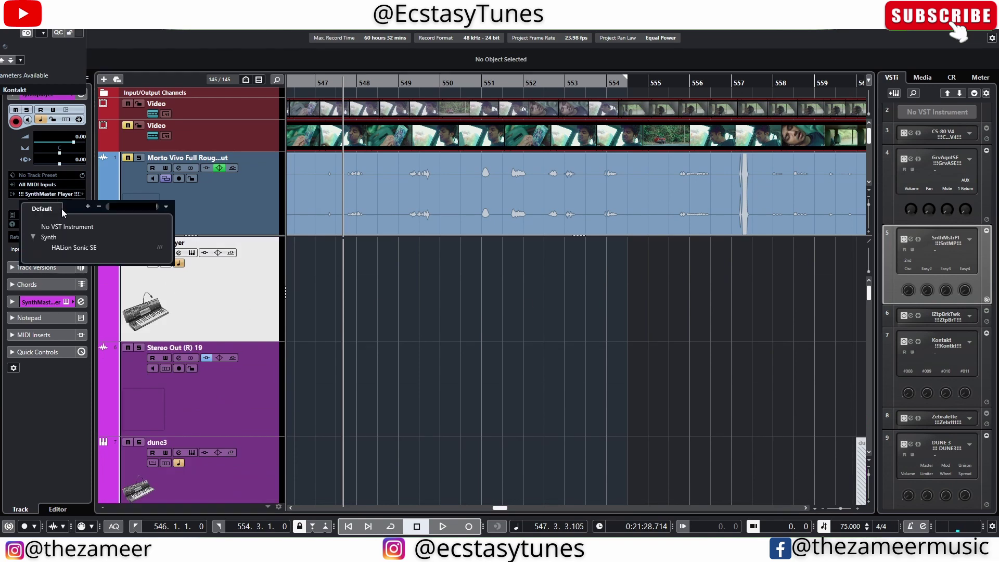
left_click(57, 223)
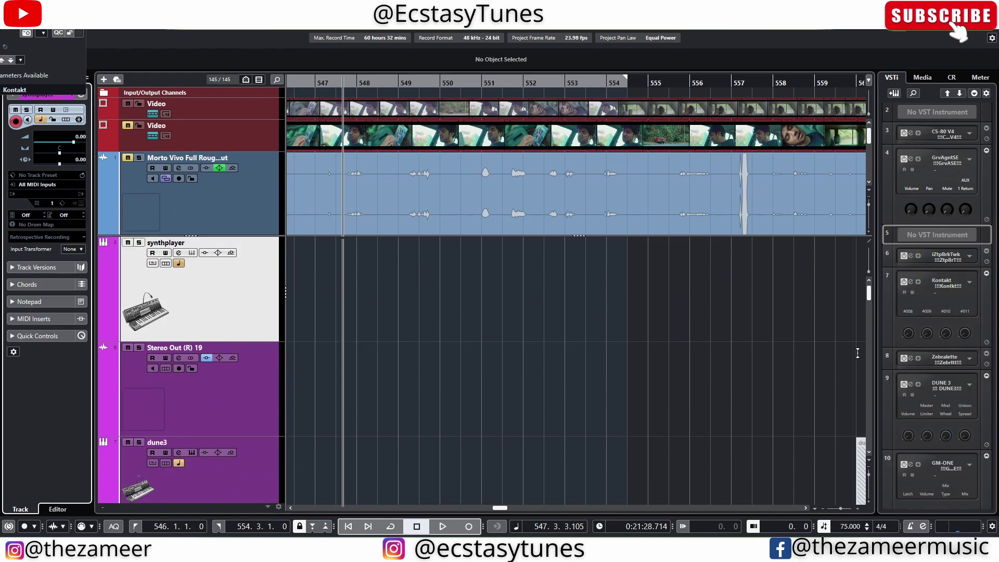
- Remove Playbeat 3 by setting the playbeat track to No VST Instrument
scroll(963, 167, "up", 2)
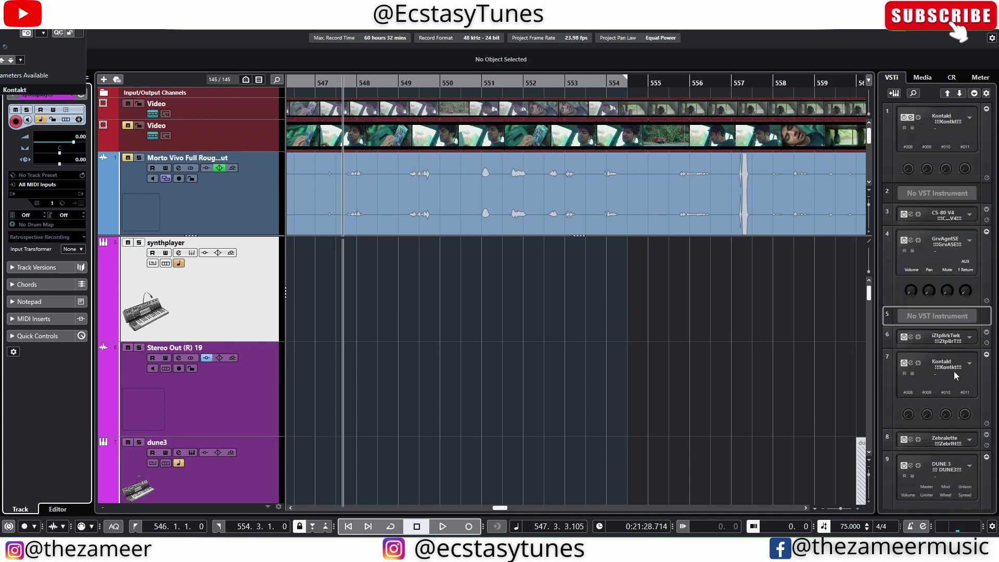
scroll(952, 411, "down", 4)
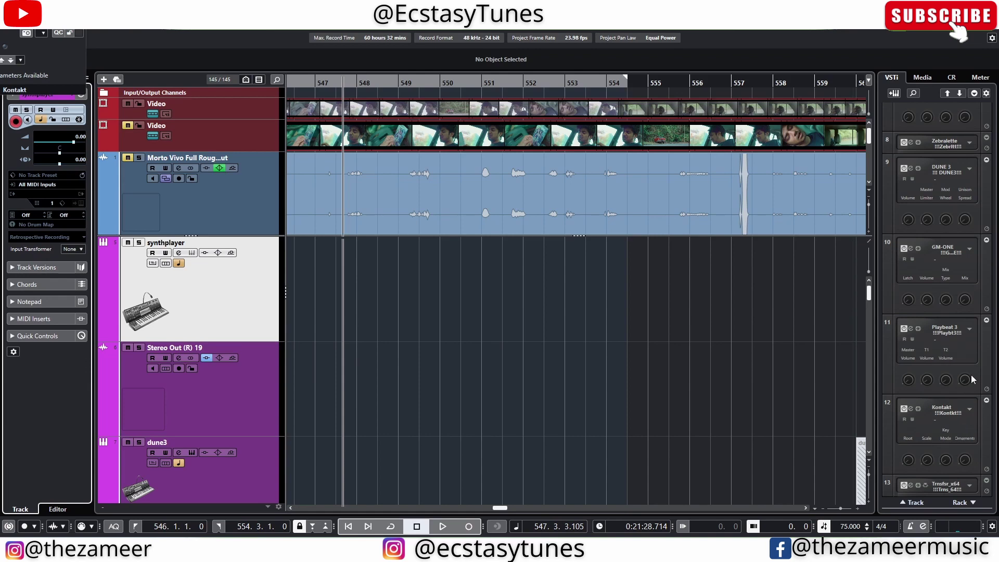
left_click(970, 333)
mouse_move(944, 344)
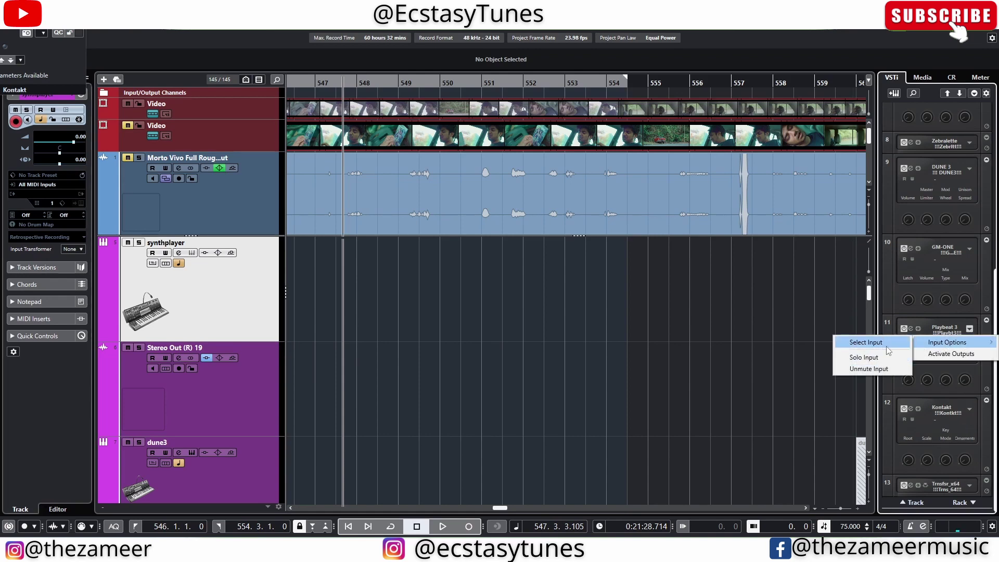
left_click(858, 345)
left_click(60, 192)
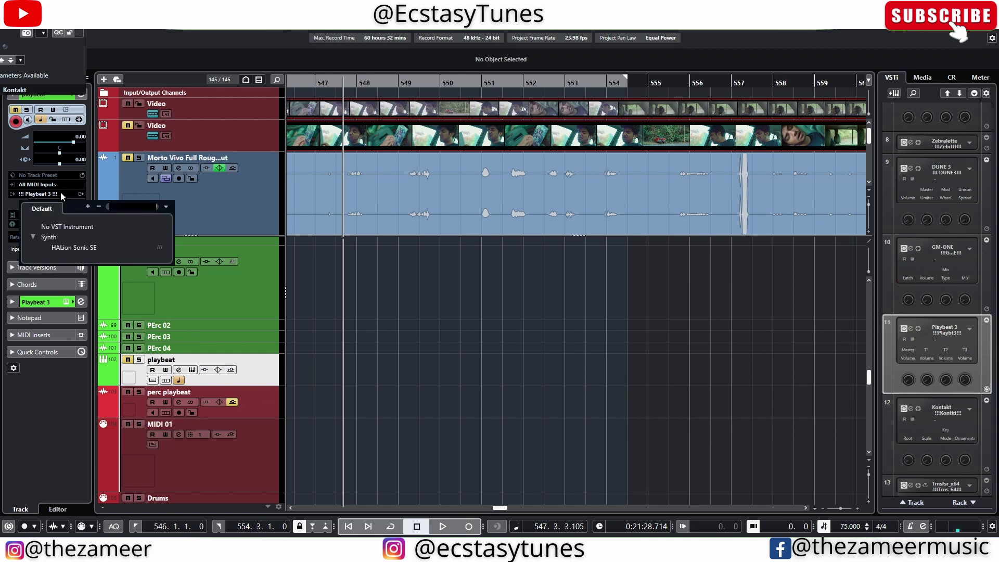
left_click(63, 226)
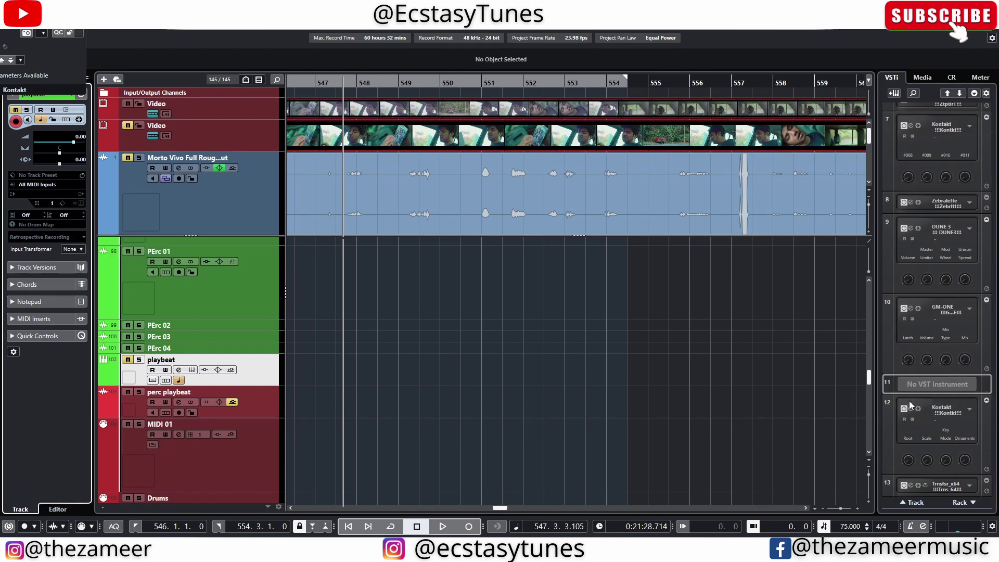
- Collapse the expanded VSTi rack slots, including Kontakt's knob panel
left_click(988, 404)
left_click(987, 361)
left_click(987, 344)
left_click(988, 270)
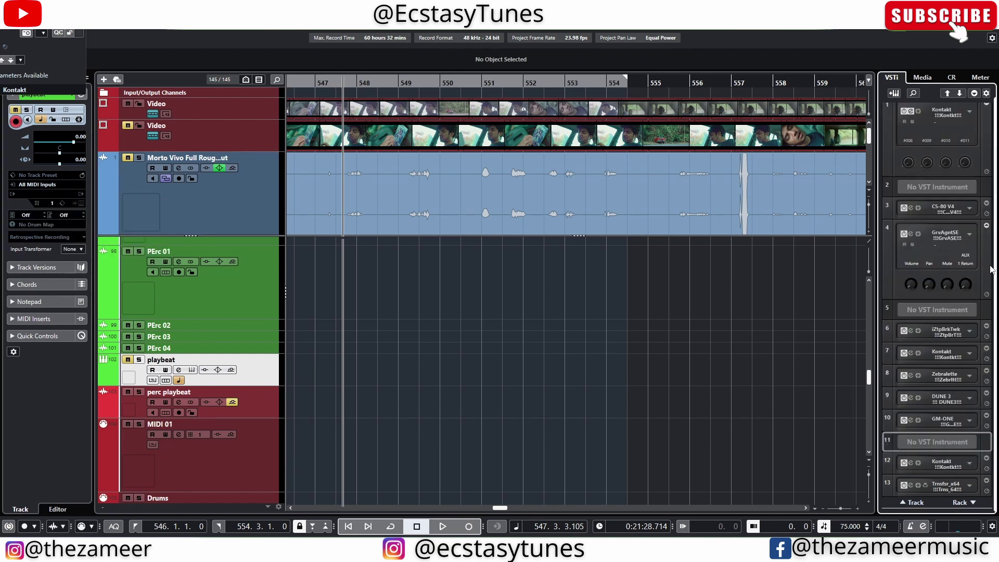
left_click(988, 229)
left_click(986, 109)
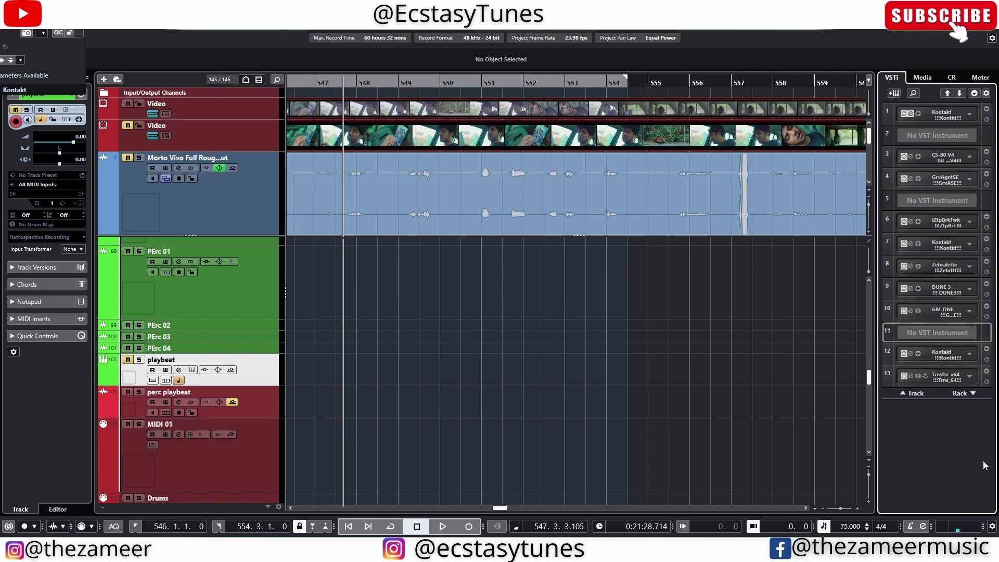
- Remove Transfuser by setting the transfuser track to No VST Instrument, emptying slot 13
left_click(971, 378)
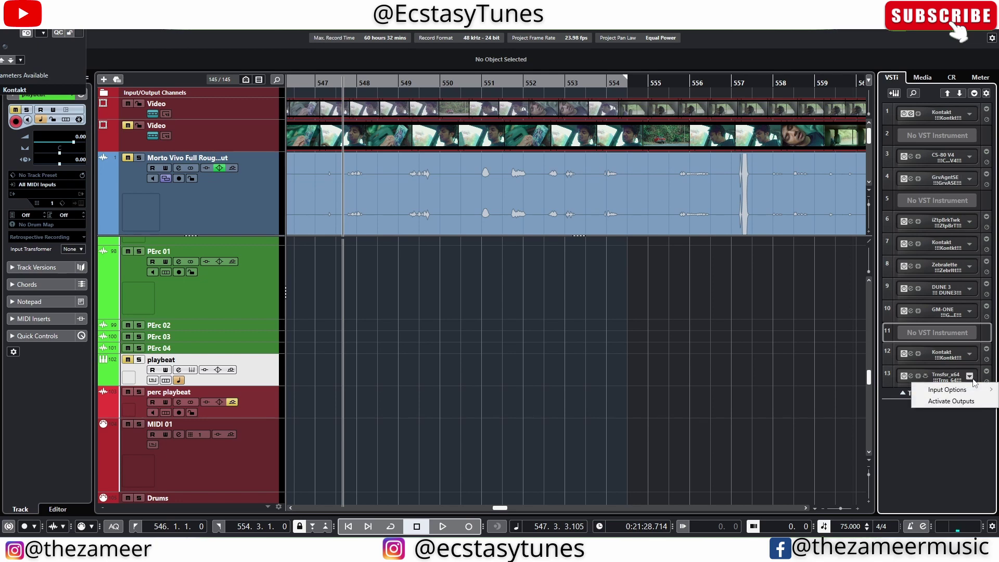
mouse_move(967, 391)
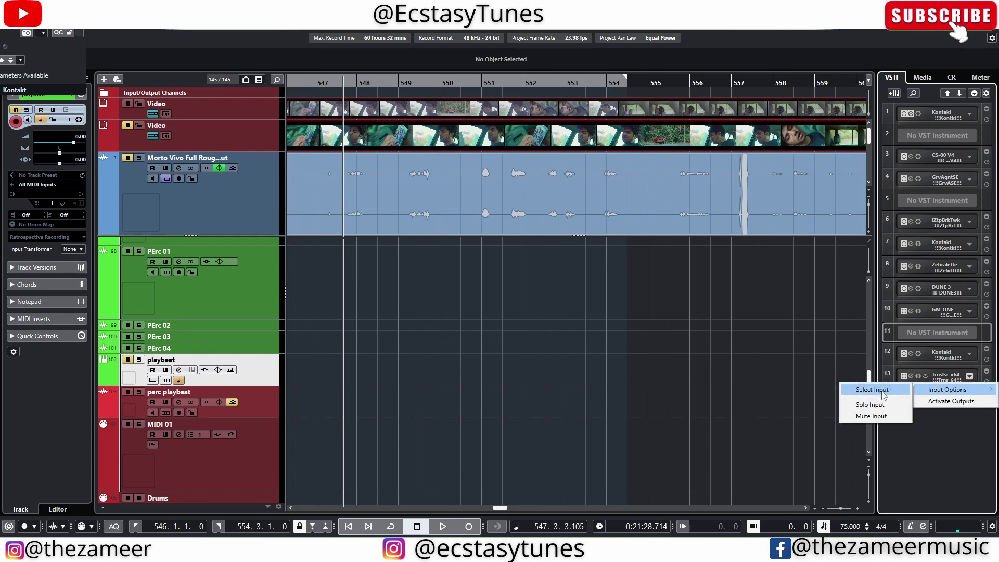
left_click(872, 390)
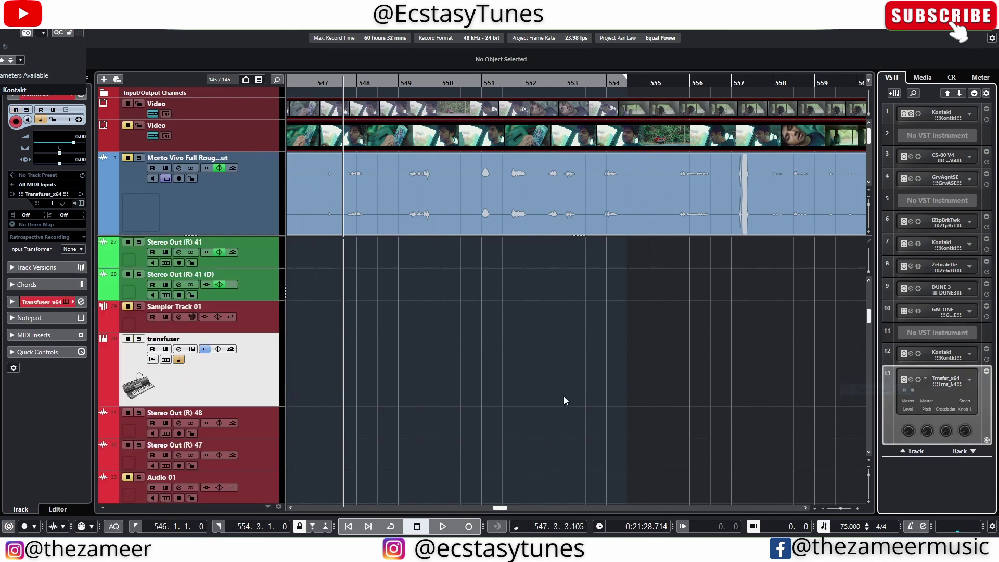
left_click(55, 197)
left_click(60, 223)
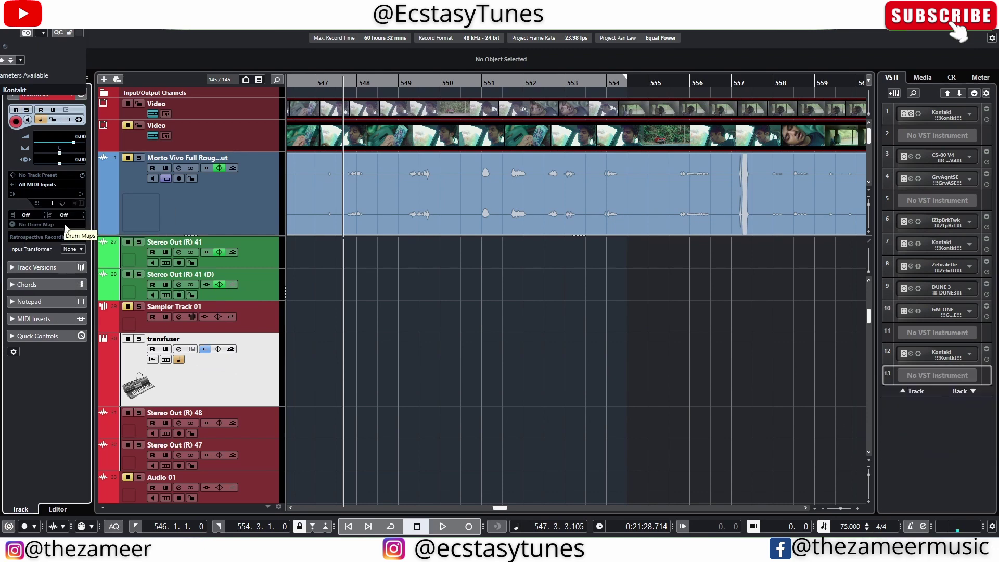
- Save the project with File > Save New Version and leave Cubase for OBS Studio
left_click(25, 23)
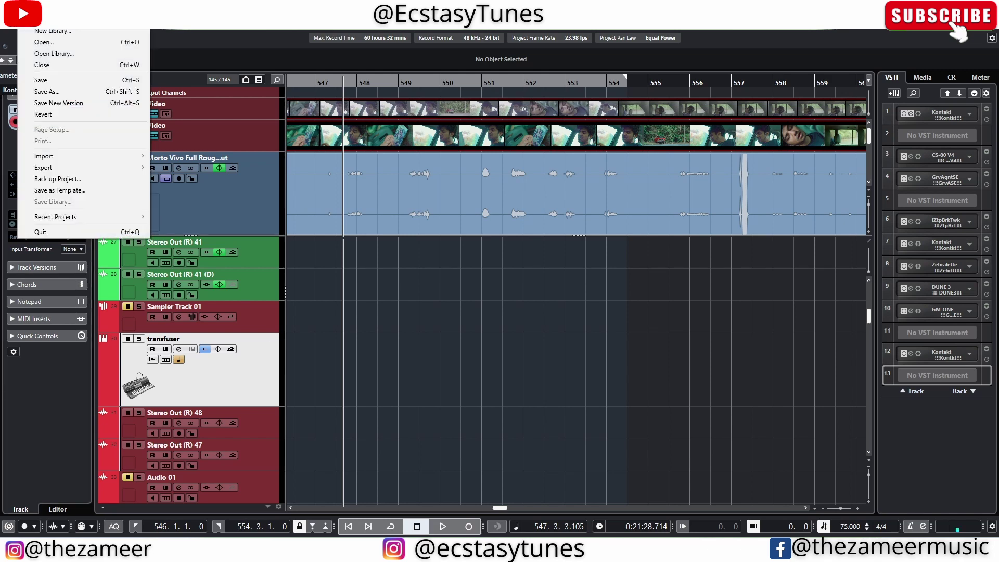
left_click(65, 104)
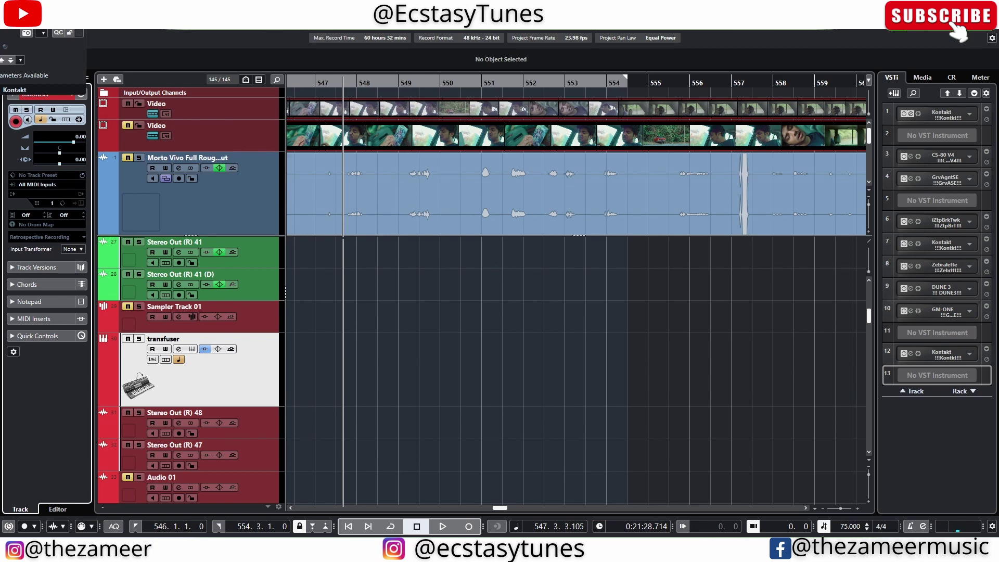
key("alt+Tab")
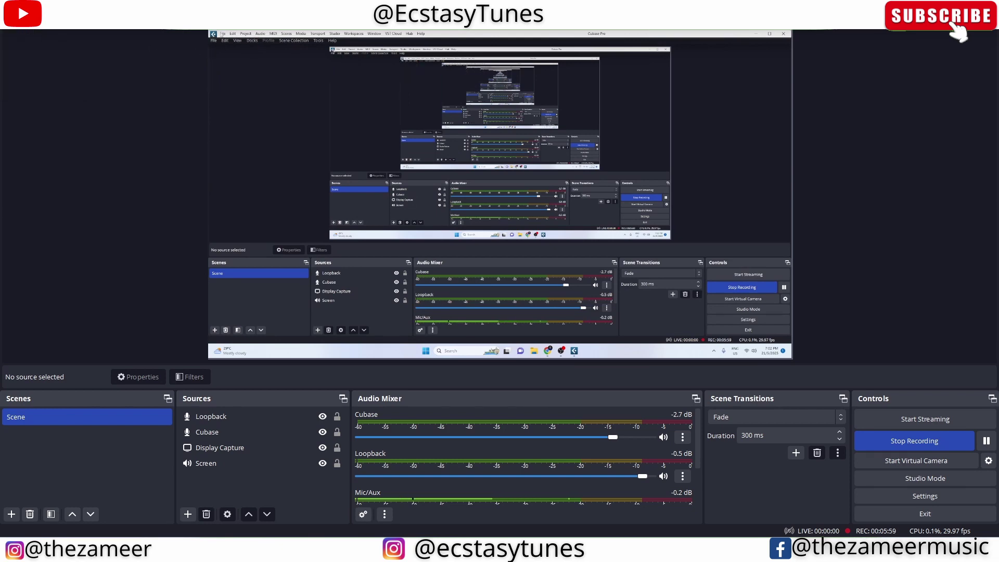
- Relaunch Cubase 12 from its pinned icon in the Windows Start menu
key("alt+f")
key("super")
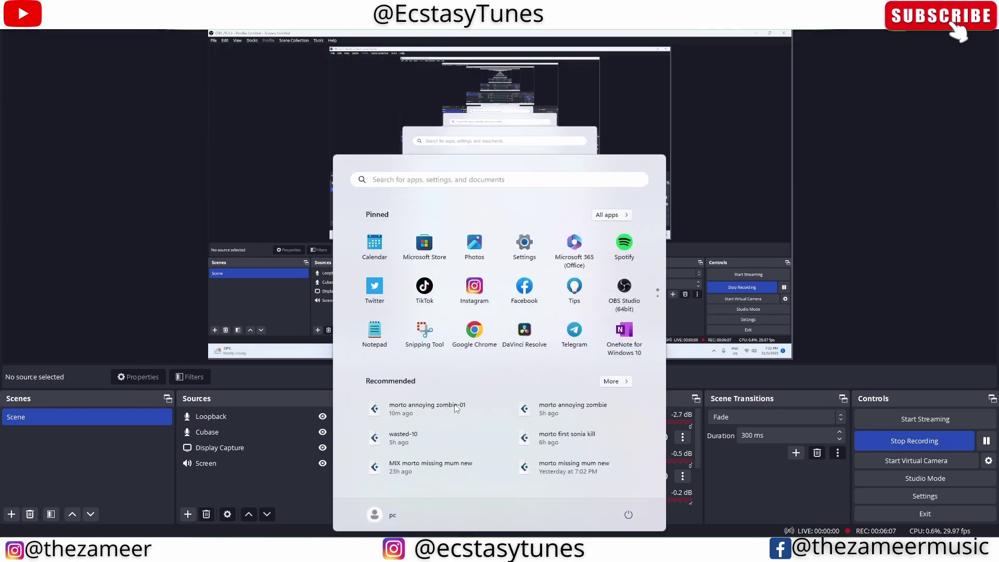
scroll(443, 291, "down", 1)
left_click(424, 240)
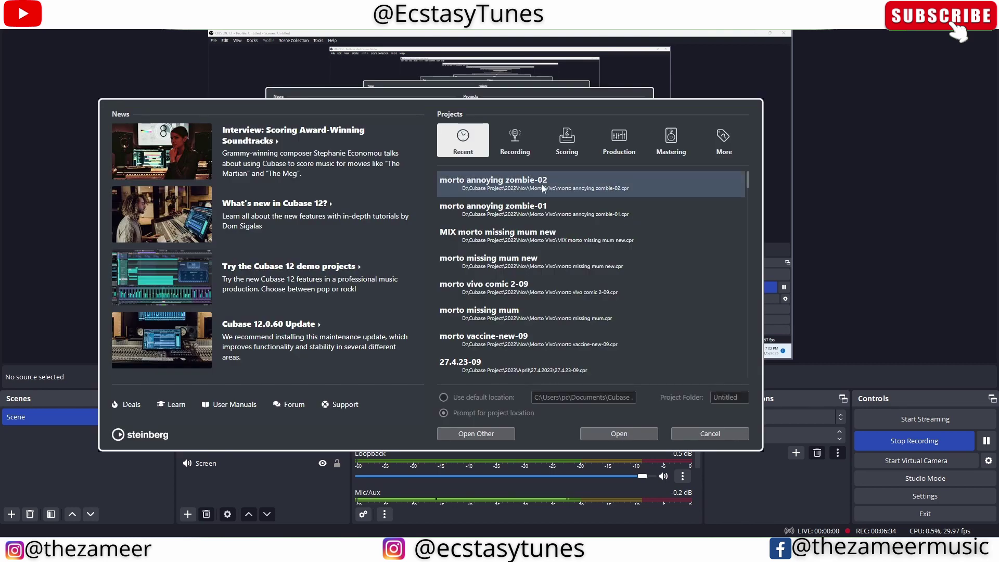
- Reopen morto annoying zombie-02 from the Hub, closing the missing-files and missing-ports warnings
double_click(542, 188)
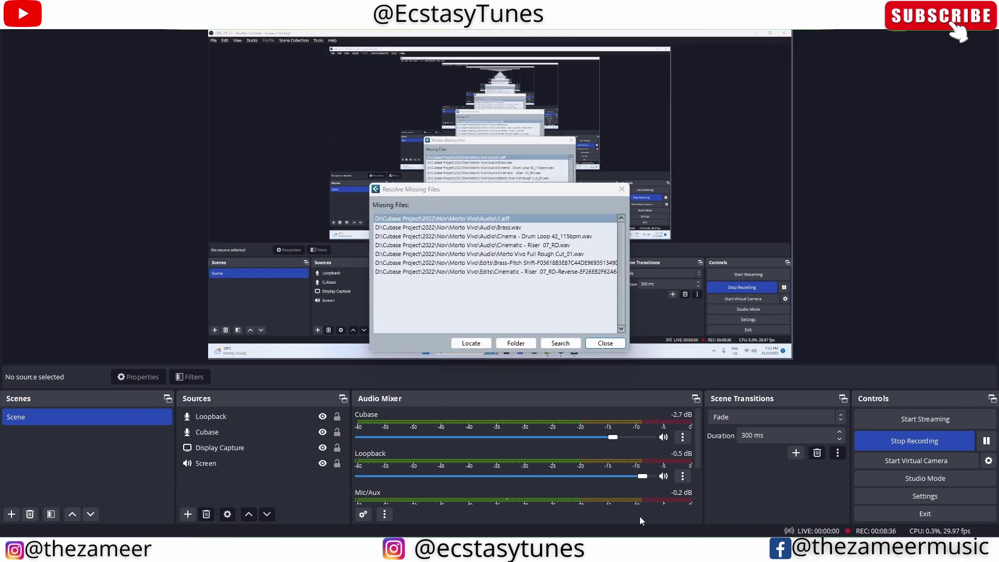
left_click(606, 344)
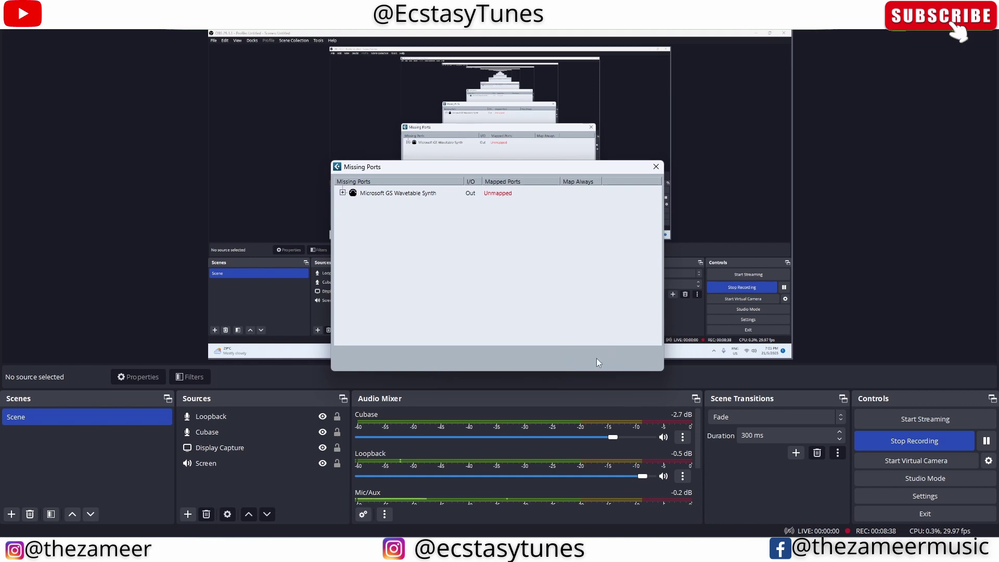
left_click(596, 357)
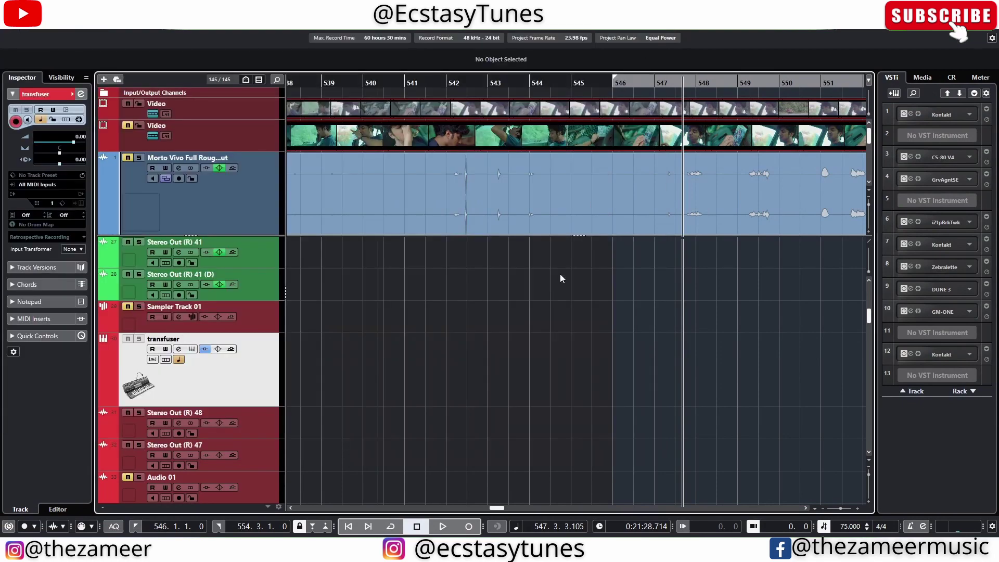
- Place the playhead at bar 544 and zoom the timeline out to review the reopened arrangement
left_click(546, 281)
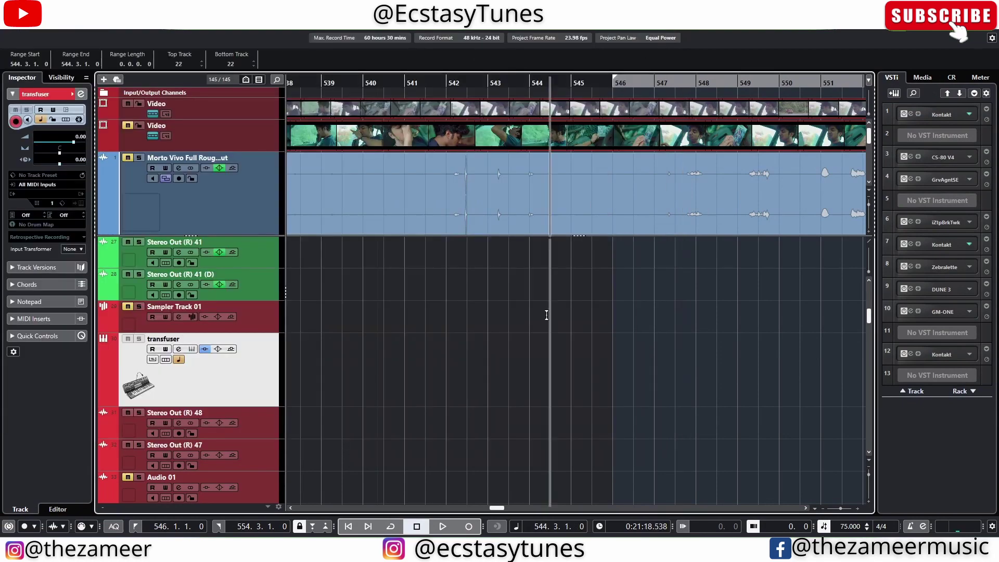
key("g")
scroll(538, 291, "right", 5)
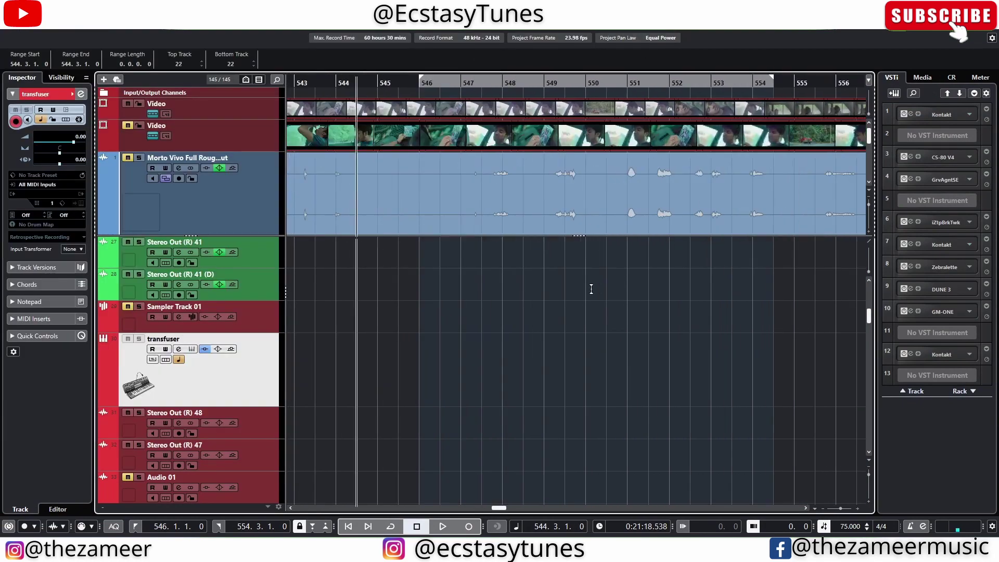
scroll(561, 301, "up", 1)
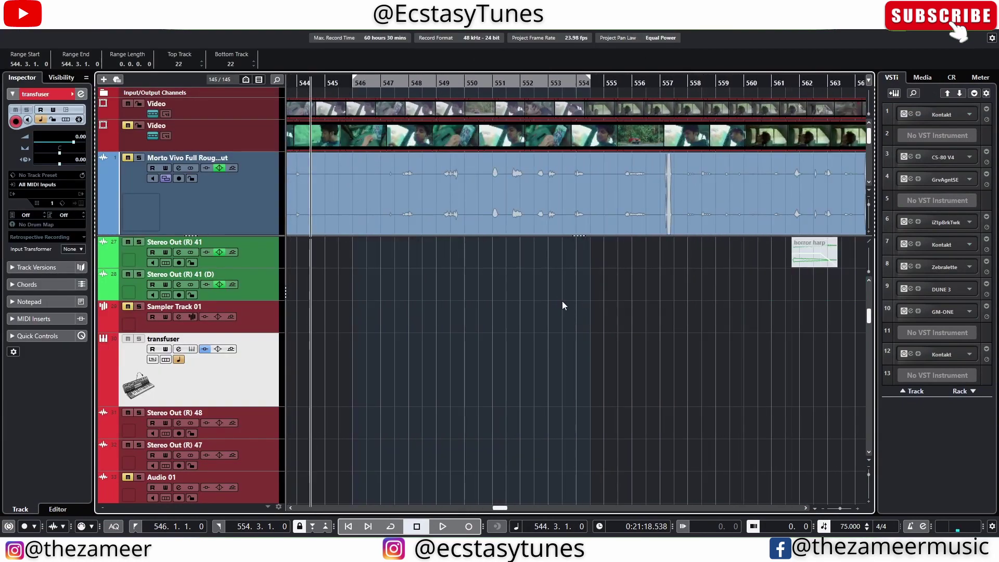